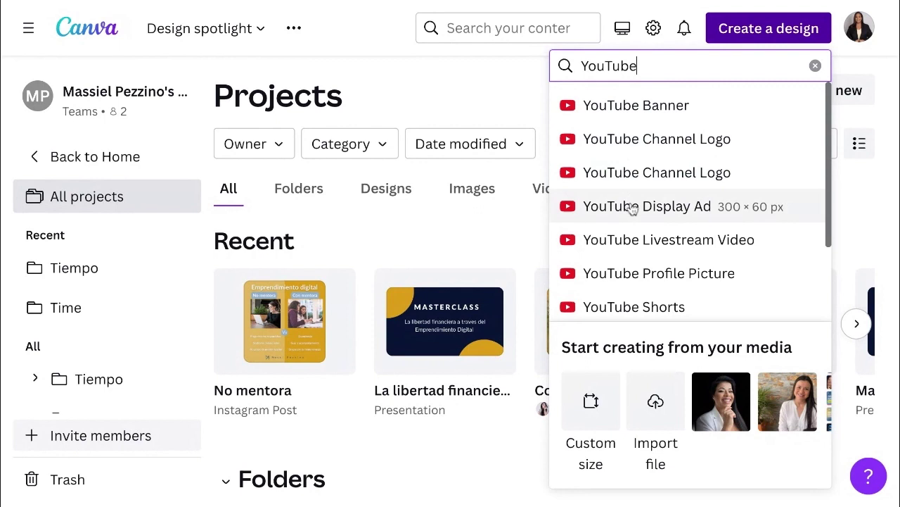
Create a new YouTube Thumbnail design at 1280 × 720 px
scroll(625, 292, down, 1)
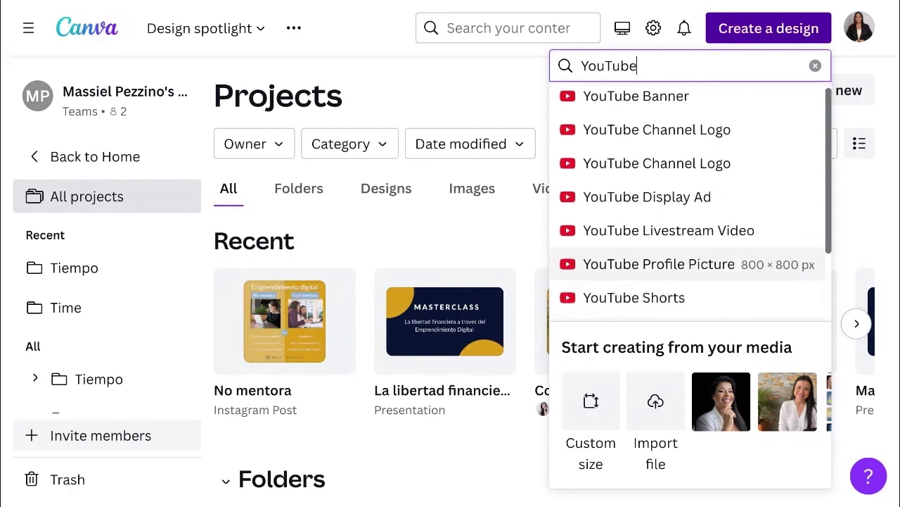
scroll(626, 259, down, 1)
scroll(626, 259, down, 3)
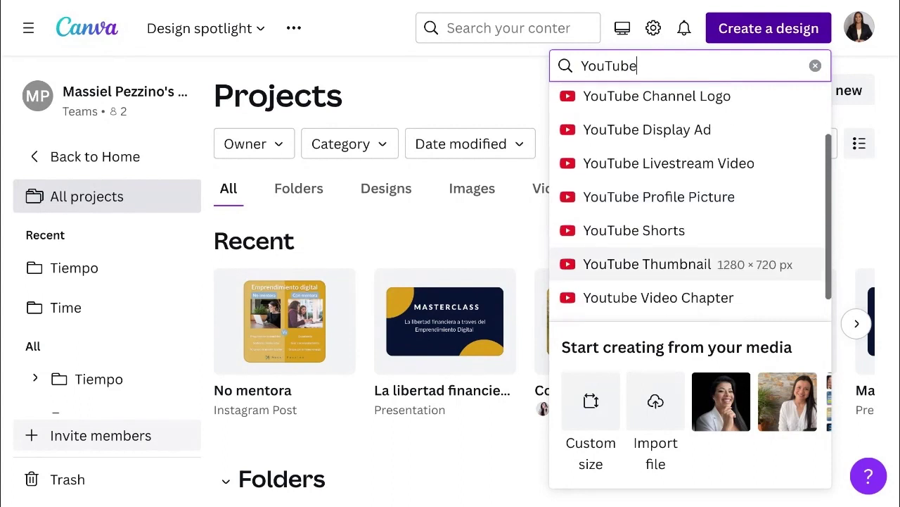
click(655, 272)
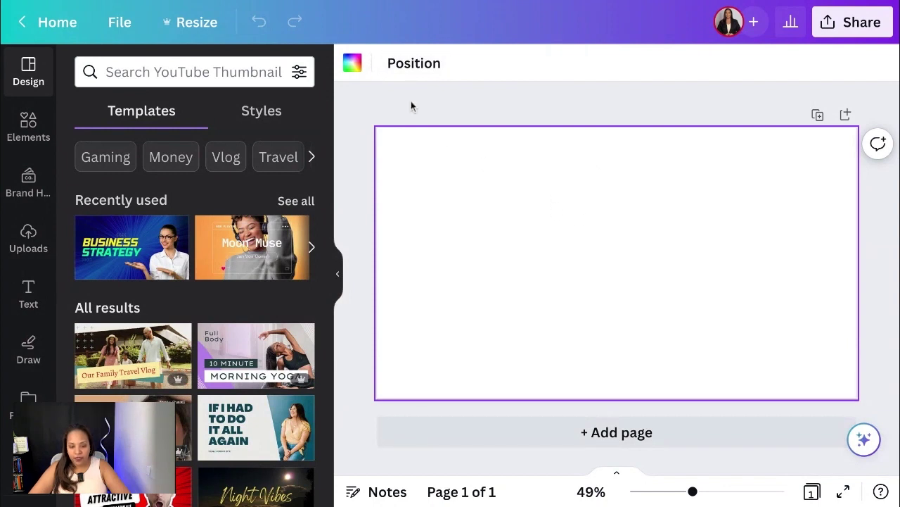
Fill the page background with the darkest navy of the Massi Pezzino Brand colors
click(352, 65)
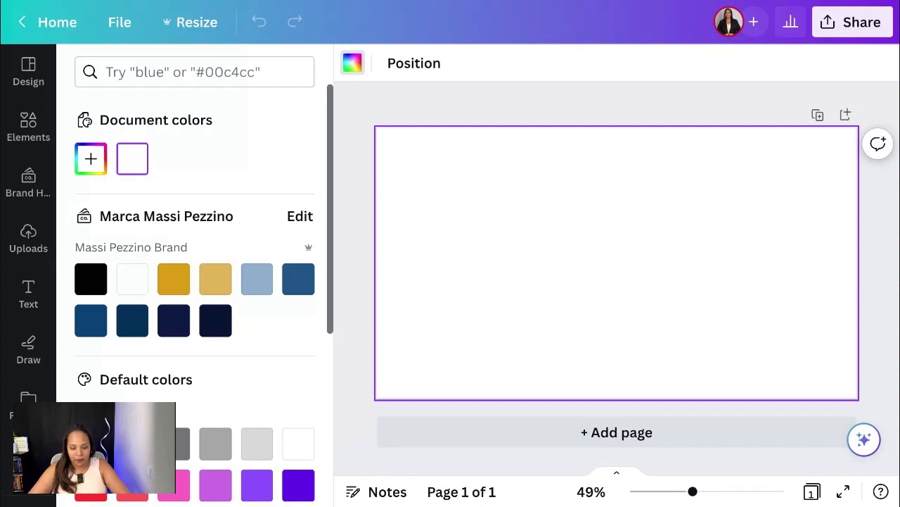
click(219, 325)
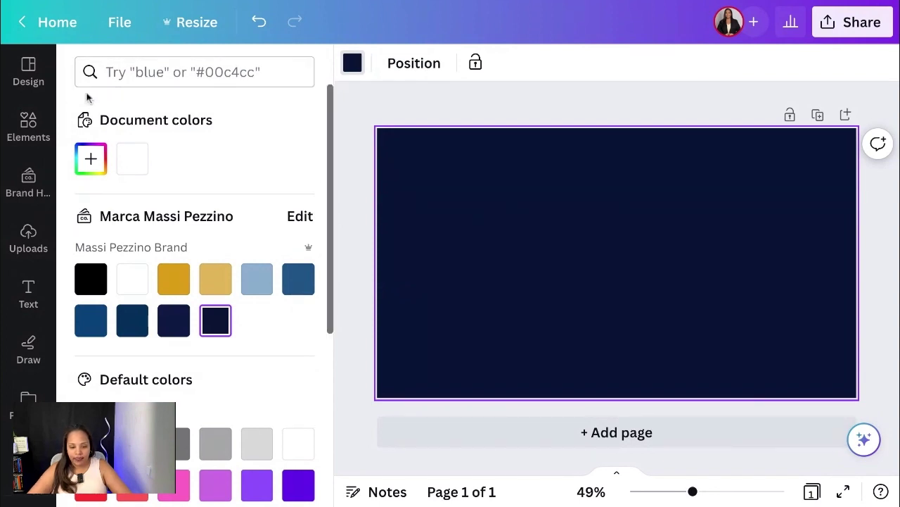
Search the elements for "canva logo" and look through all the photo results
click(27, 121)
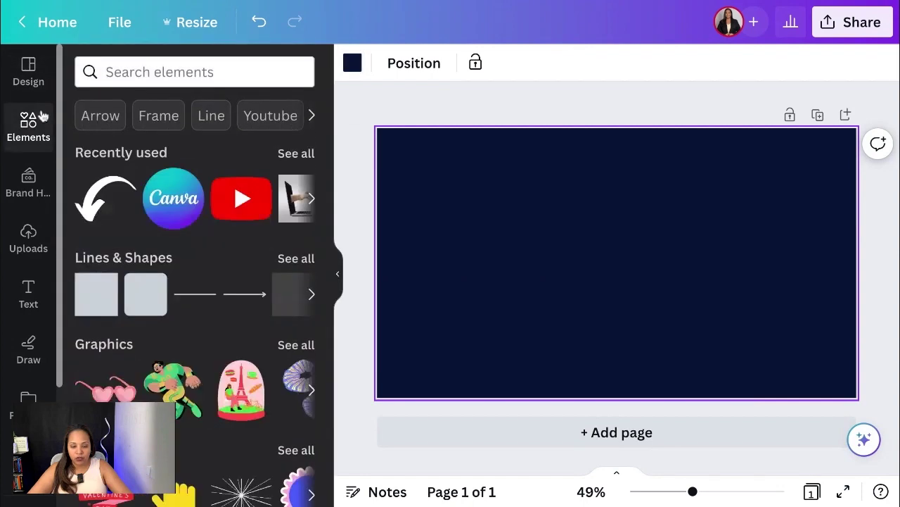
click(145, 73)
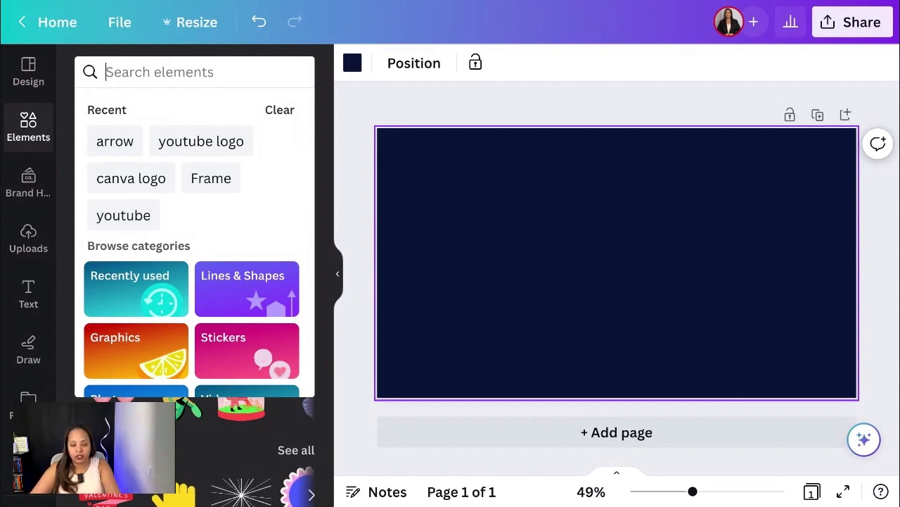
text(canva)
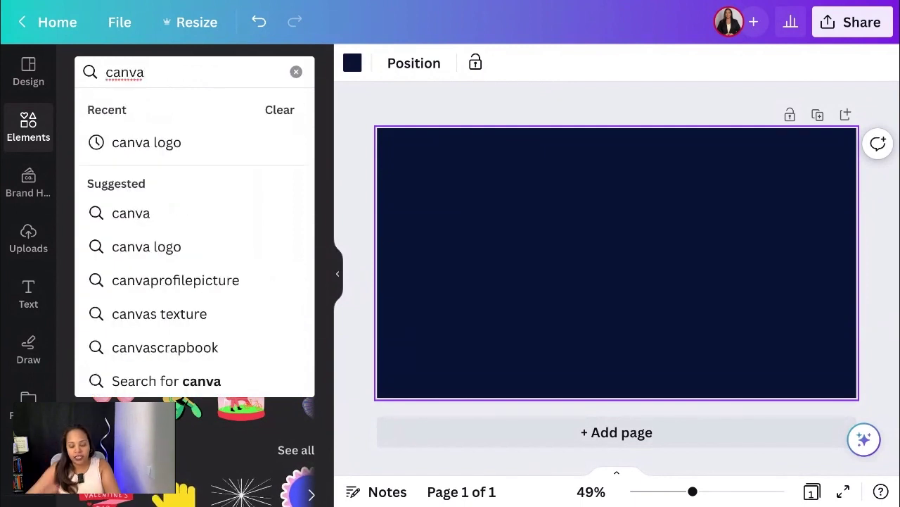
click(150, 158)
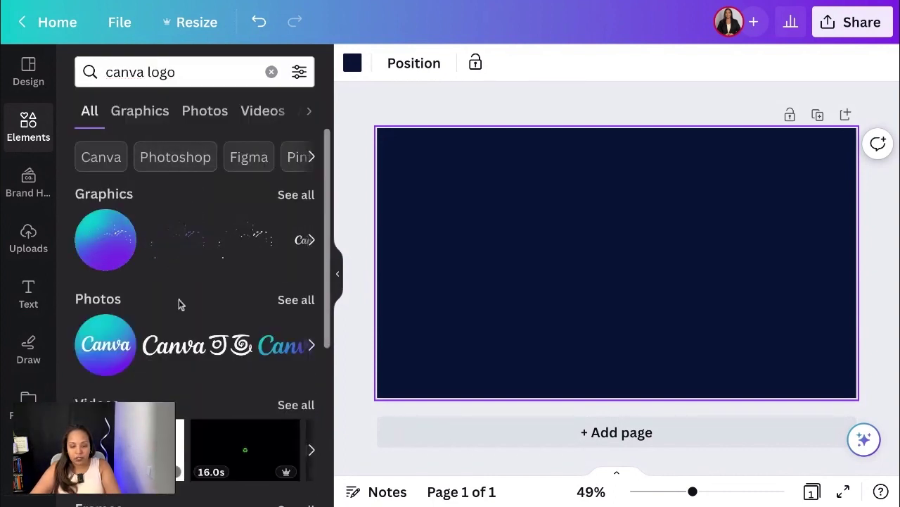
click(305, 301)
scroll(296, 313, down, 3)
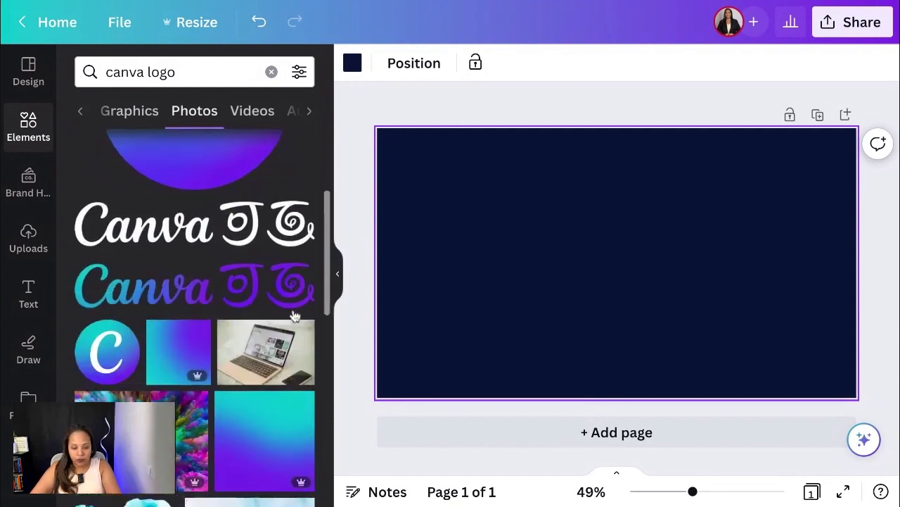
scroll(294, 315, down, 3)
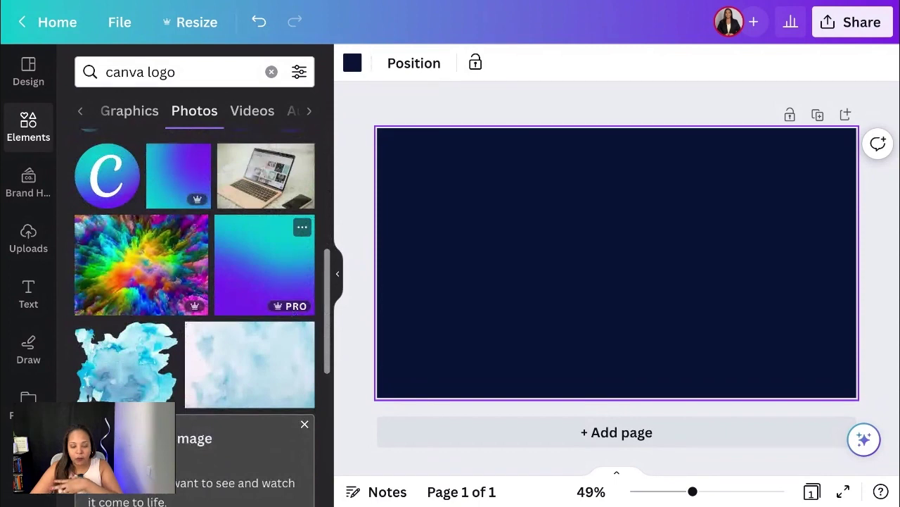
scroll(276, 365, down, 6)
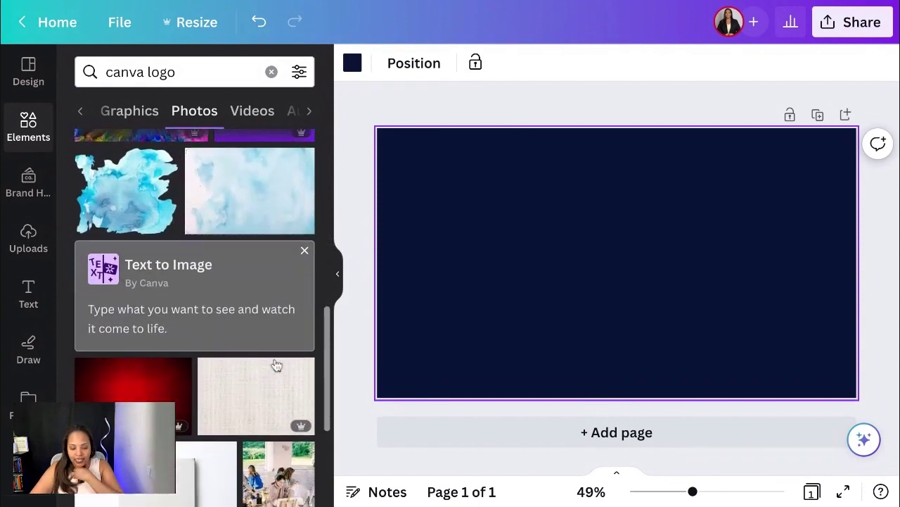
scroll(276, 363, down, 3)
scroll(275, 361, up, 15)
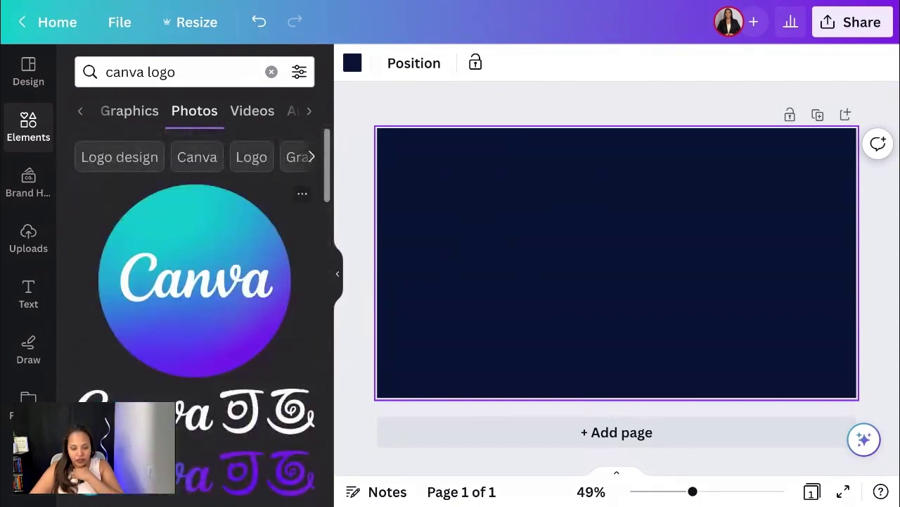
Check the related photo searches "Logo" and "Canva logo" for a suitable logo image
click(243, 166)
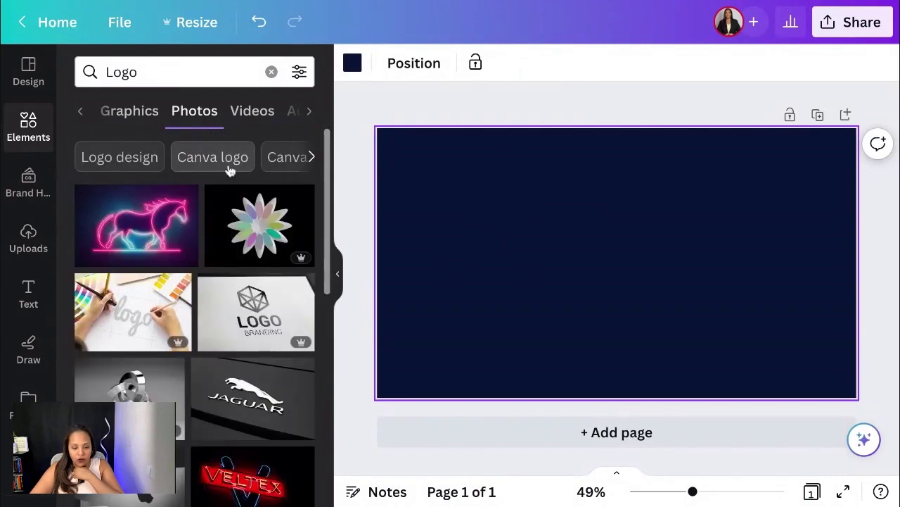
click(213, 161)
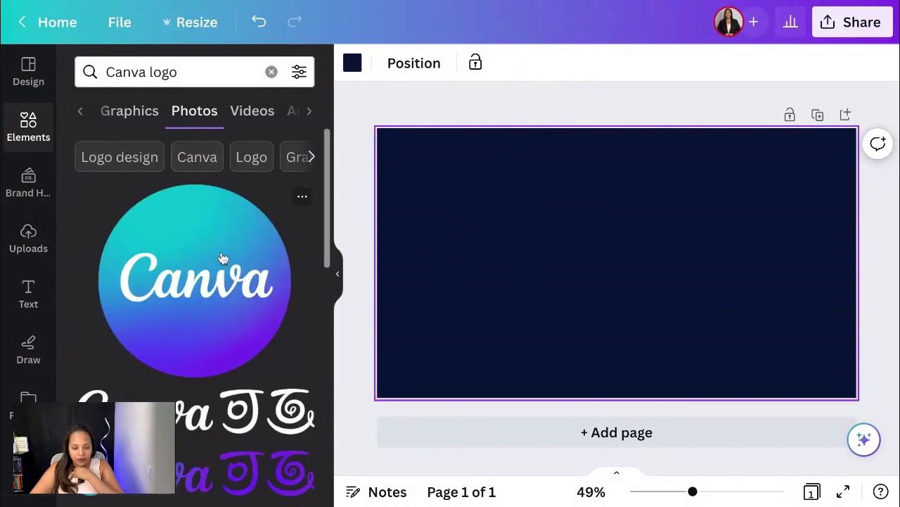
scroll(224, 256, down, 1)
scroll(224, 255, down, 2)
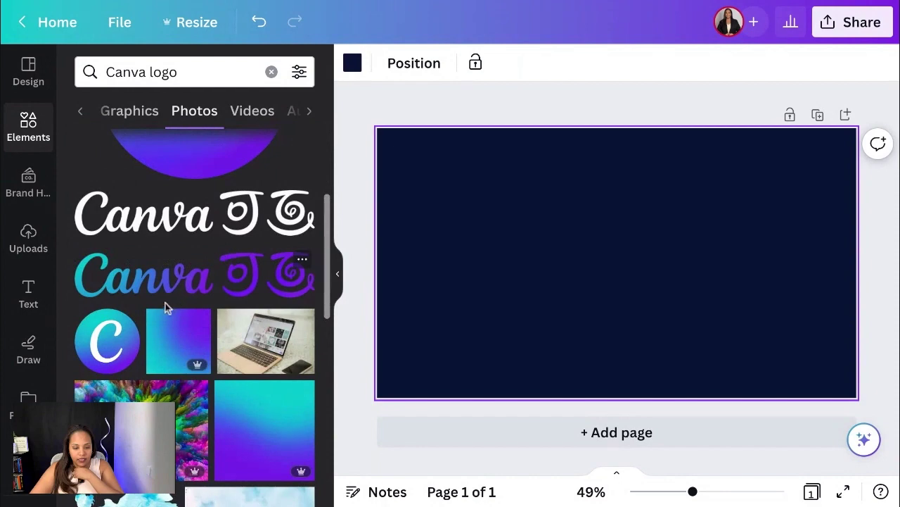
mouse_move(131, 332)
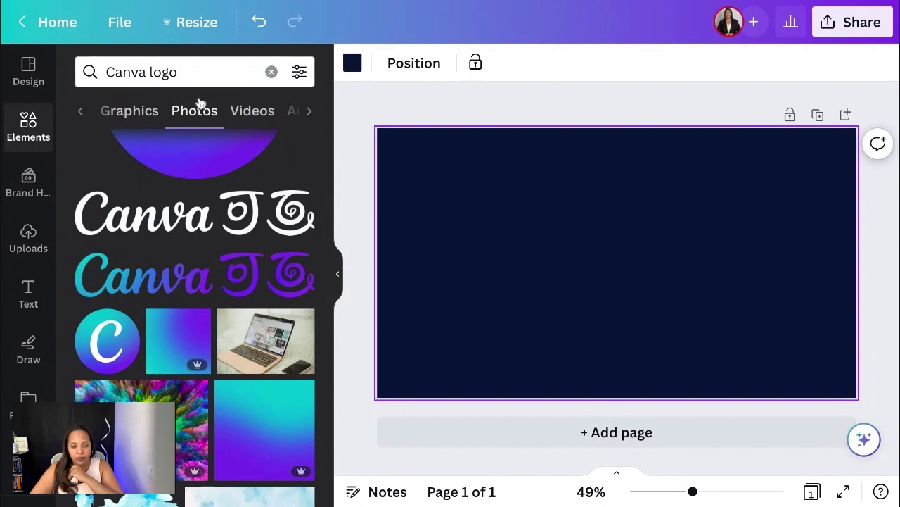
Insert the round Canva logo from the recently used elements, shrink it and place it in the left half of the thumbnail
click(271, 73)
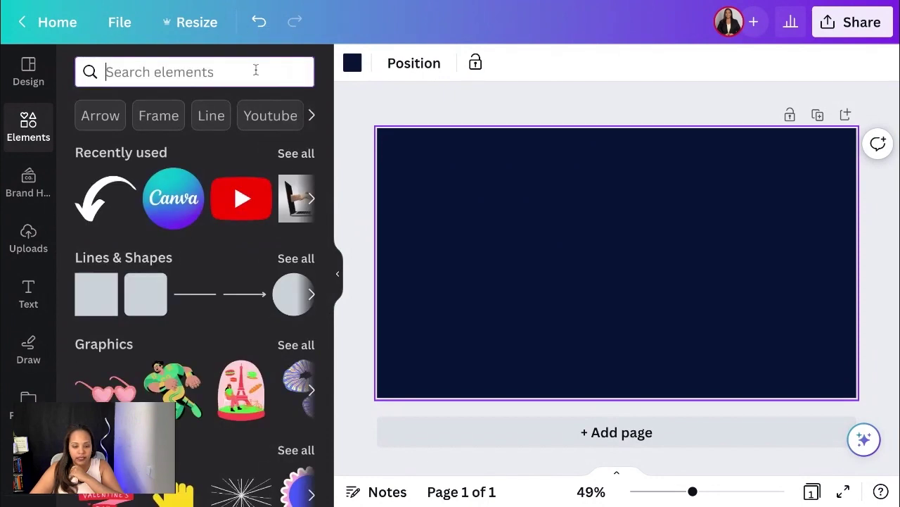
click(188, 204)
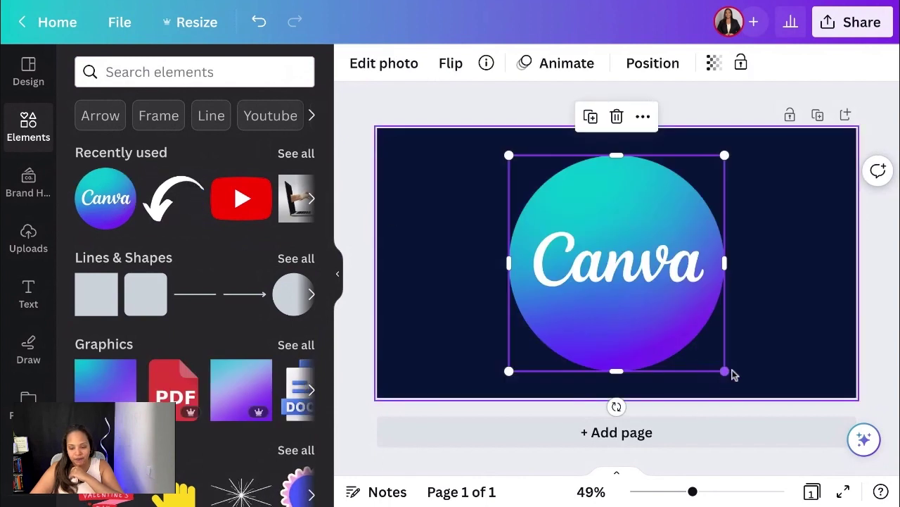
drag(726, 370, 590, 235)
drag(559, 203, 502, 236)
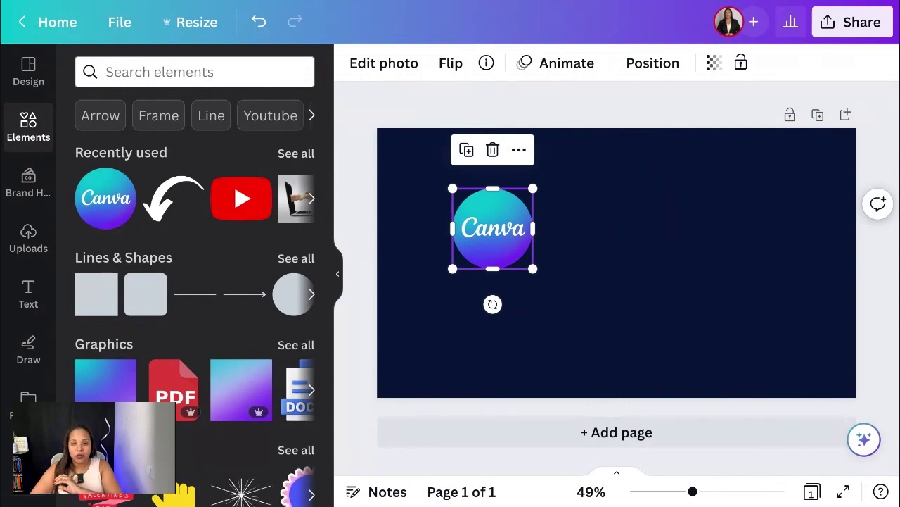
Add the red square "You Tube" graphic from a "youtube logo" search, shrunk and placed below and slightly right of the Canva logo
click(152, 70)
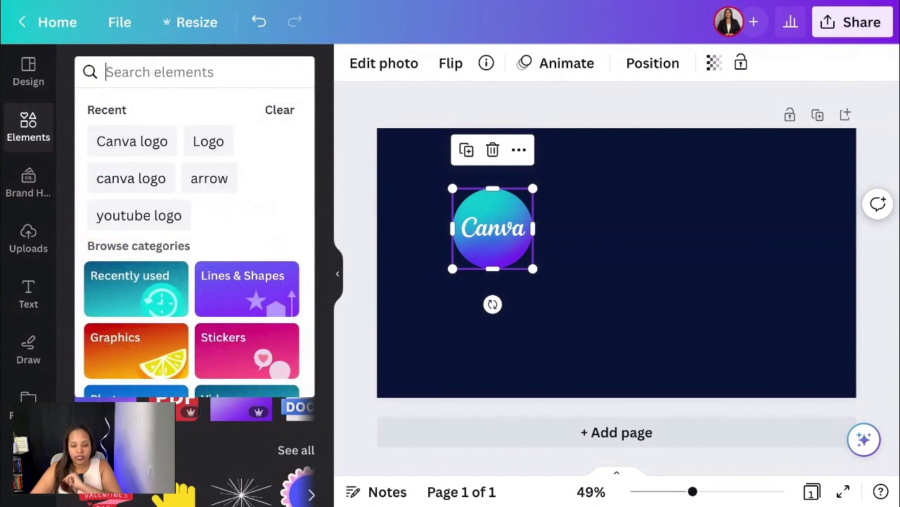
click(152, 217)
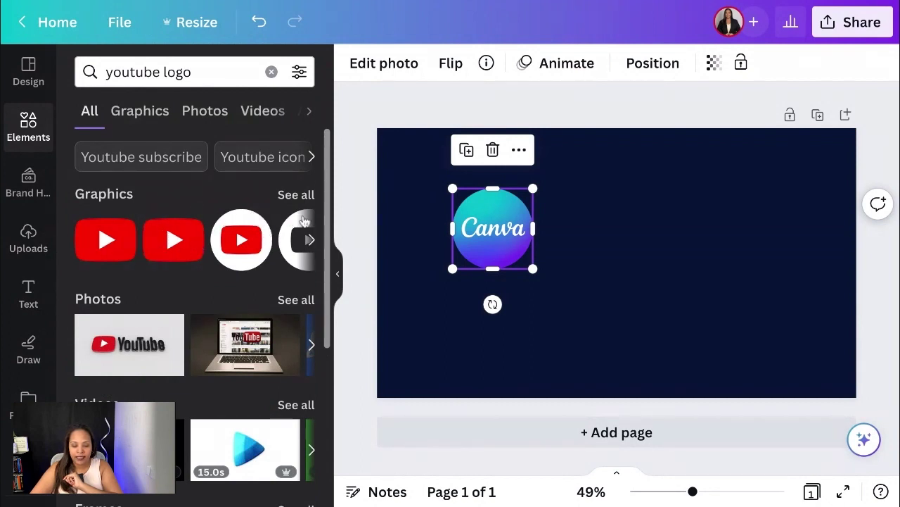
click(310, 240)
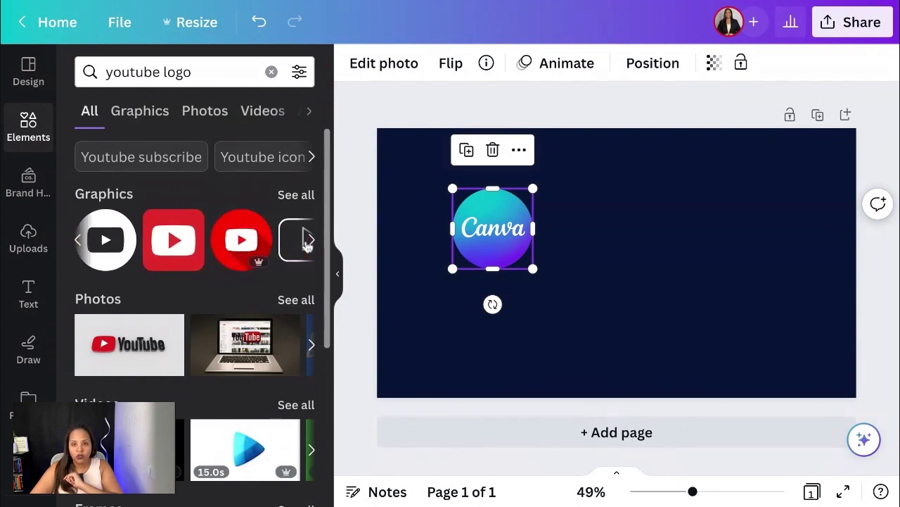
click(310, 241)
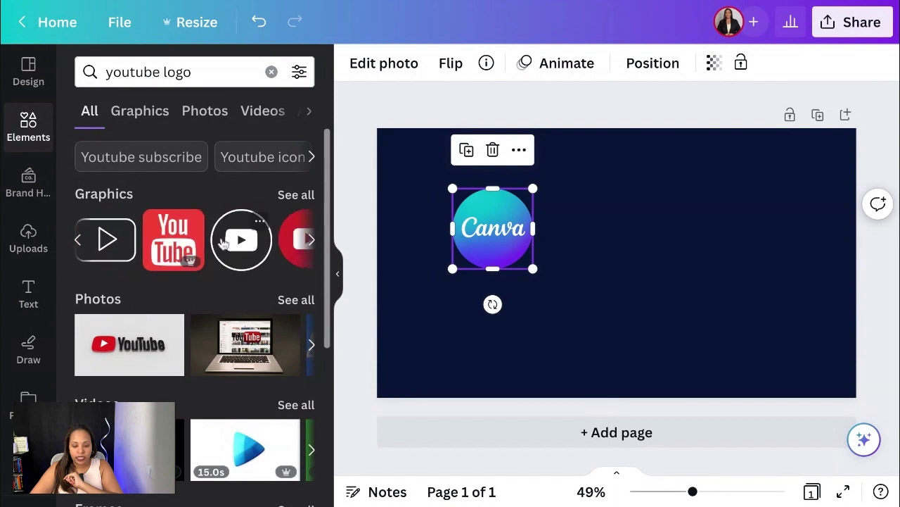
click(181, 240)
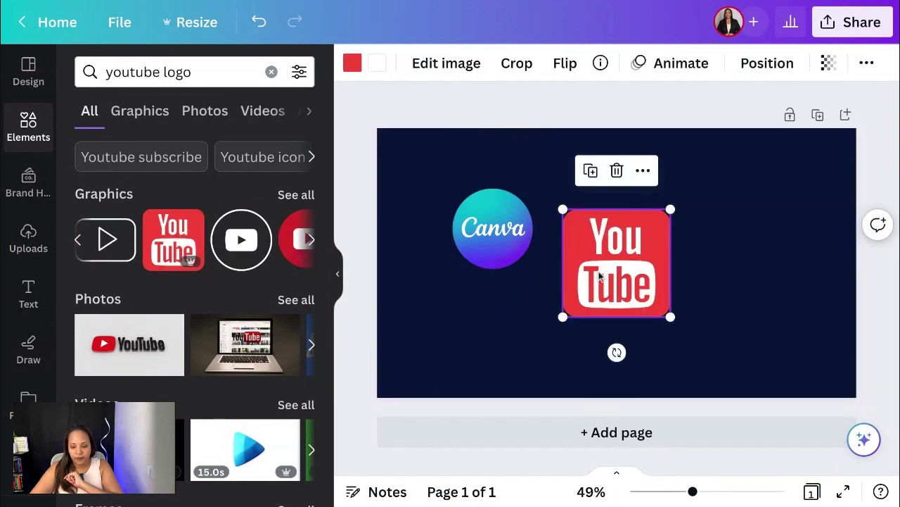
drag(672, 318, 626, 273)
drag(611, 237, 565, 333)
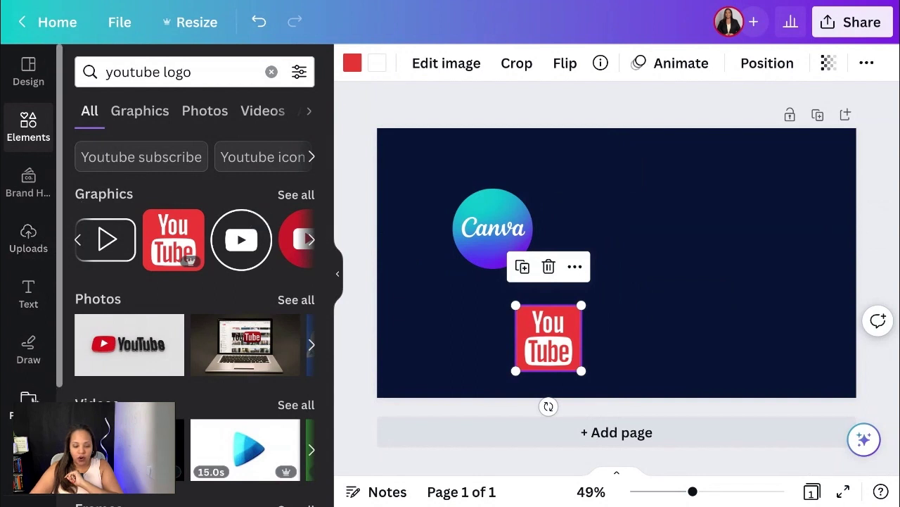
Insert the uploaded photo of the woman in the green dress into the thumbnail
scroll(30, 341, down, 3)
scroll(30, 341, up, 2)
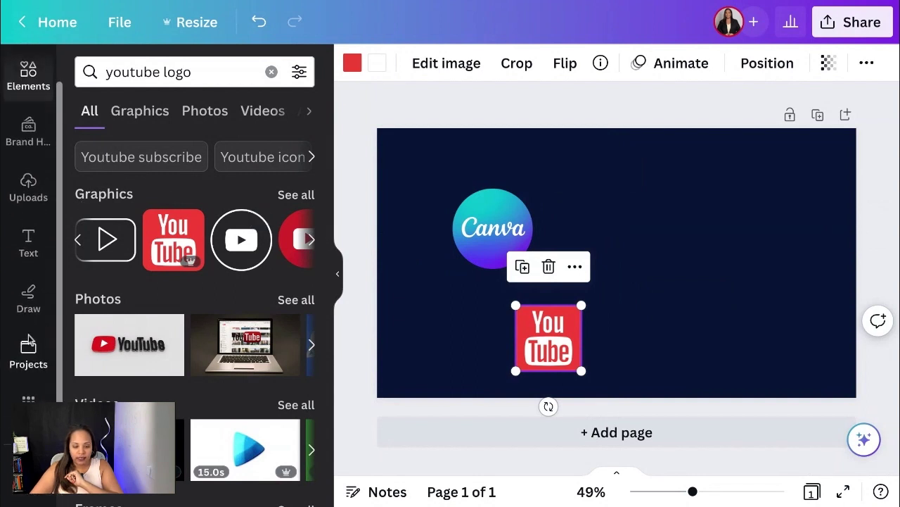
scroll(30, 341, up, 1)
click(28, 234)
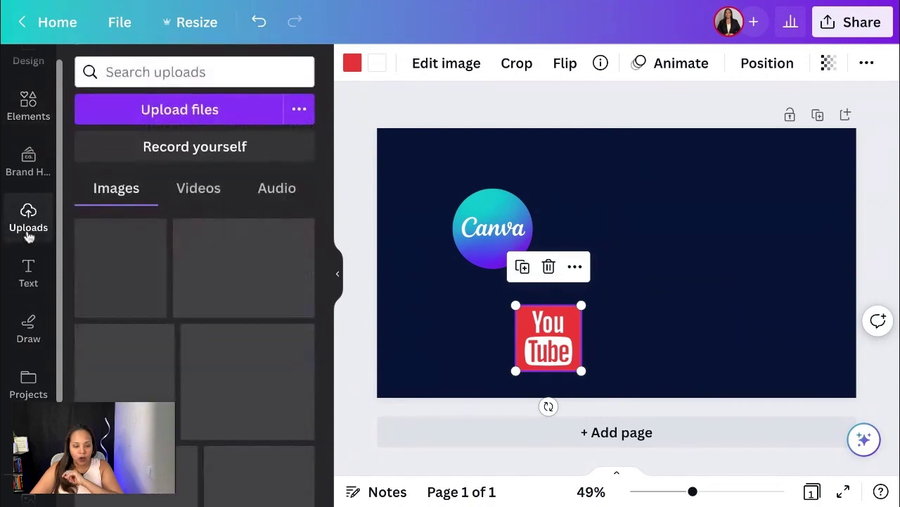
scroll(218, 341, down, 3)
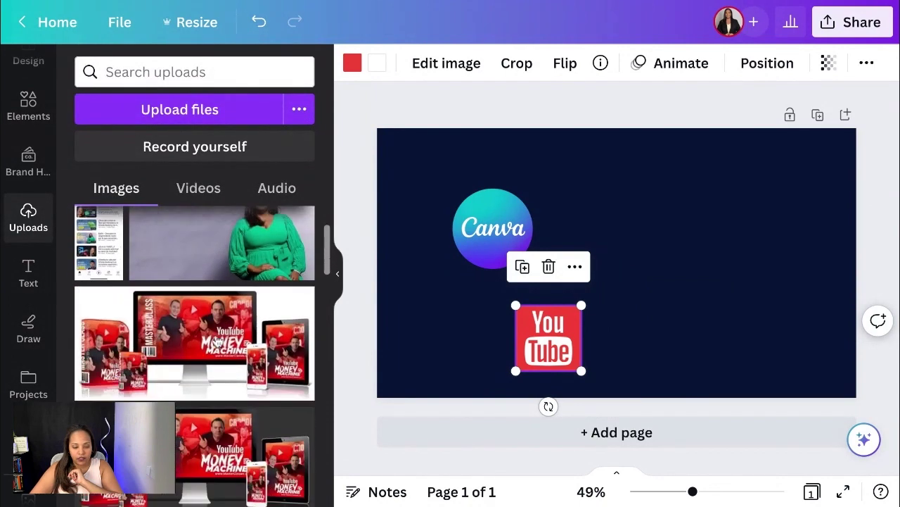
scroll(218, 343, down, 2)
scroll(215, 342, up, 4)
click(216, 342)
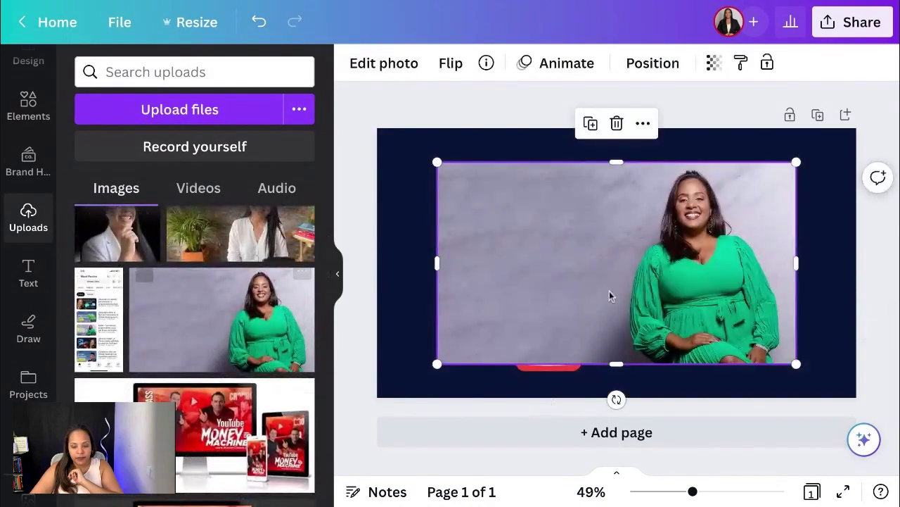
Crop the empty left part of the photo and enlarge the woman to fill the right side of the thumbnail
drag(439, 258, 610, 258)
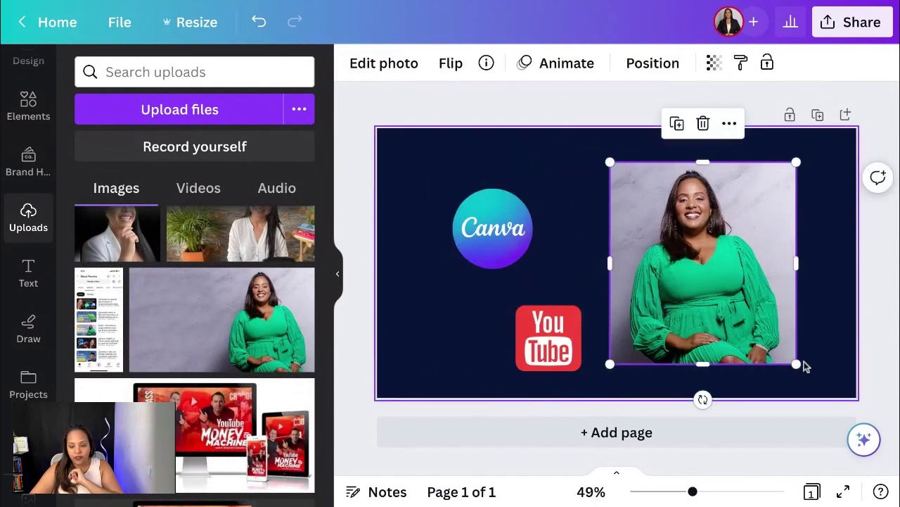
drag(797, 364, 888, 464)
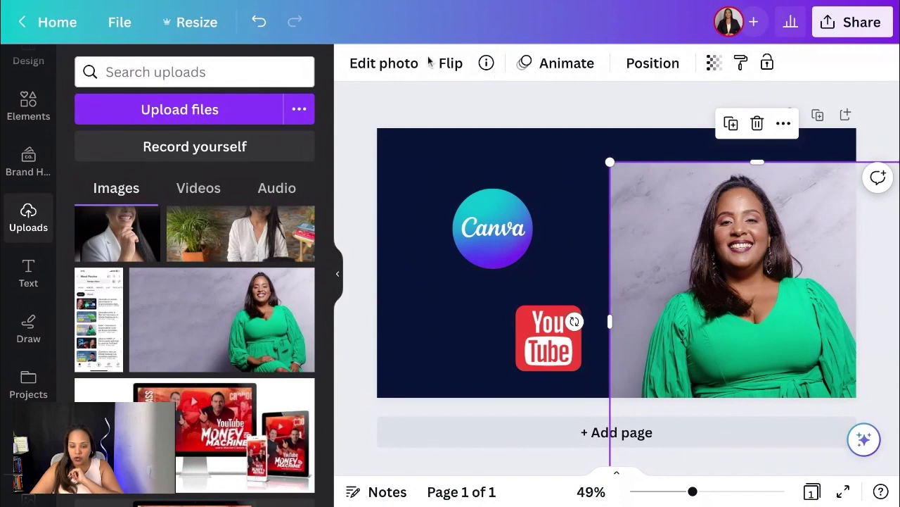
Remove the background of the woman's photo with BG Remover and deselect it
click(401, 65)
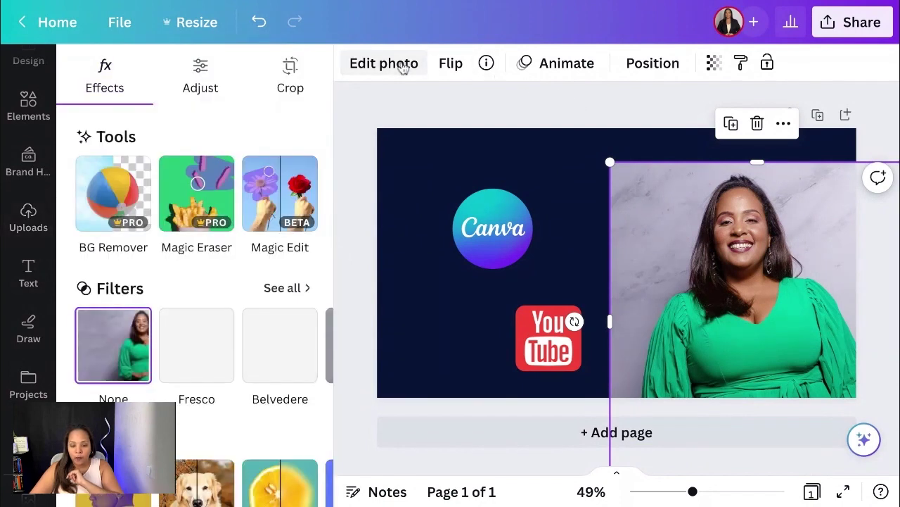
click(116, 195)
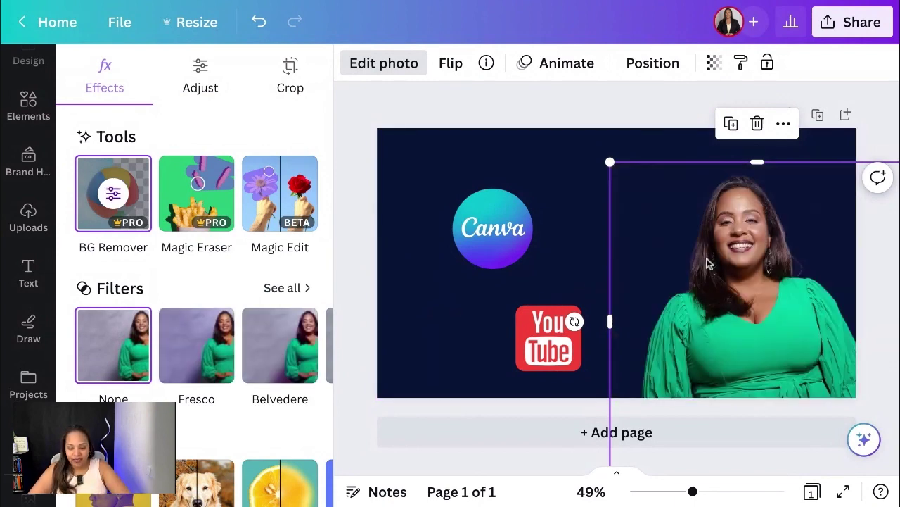
click(567, 227)
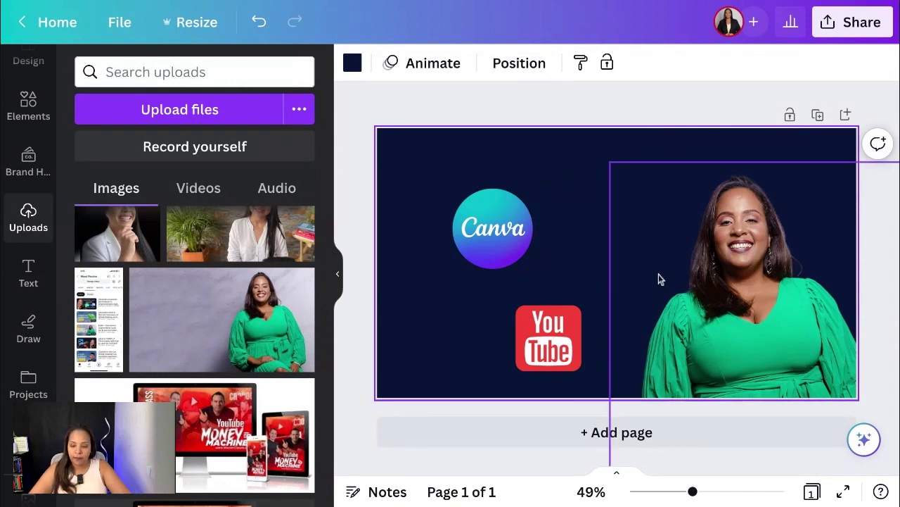
Add a heading text reading "Maximiza" to the thumbnail
click(681, 272)
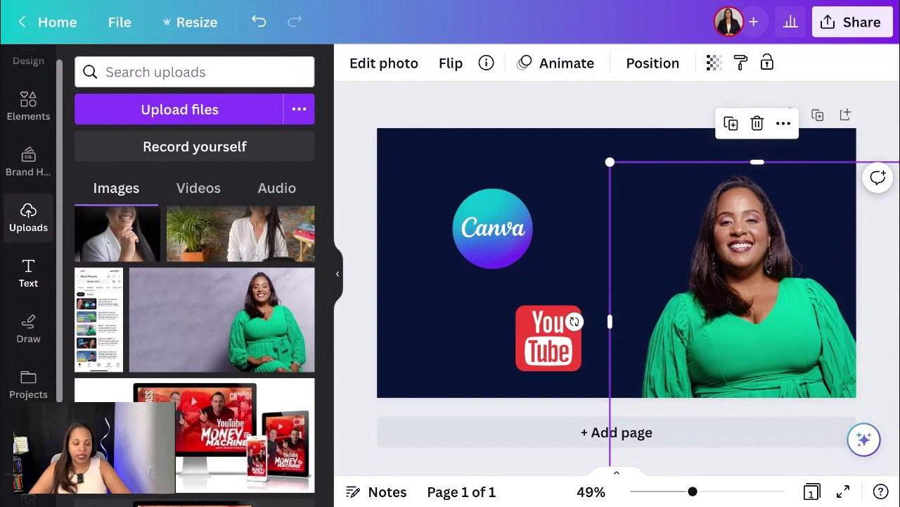
click(28, 273)
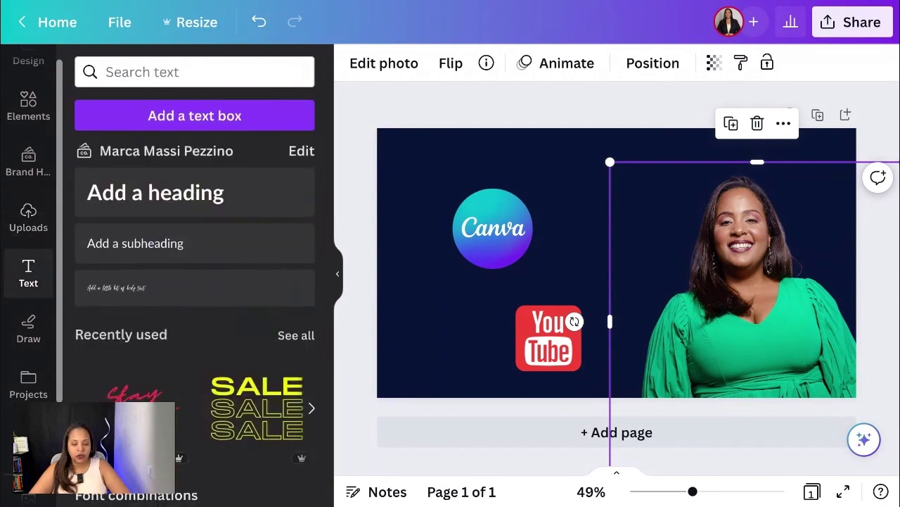
click(136, 198)
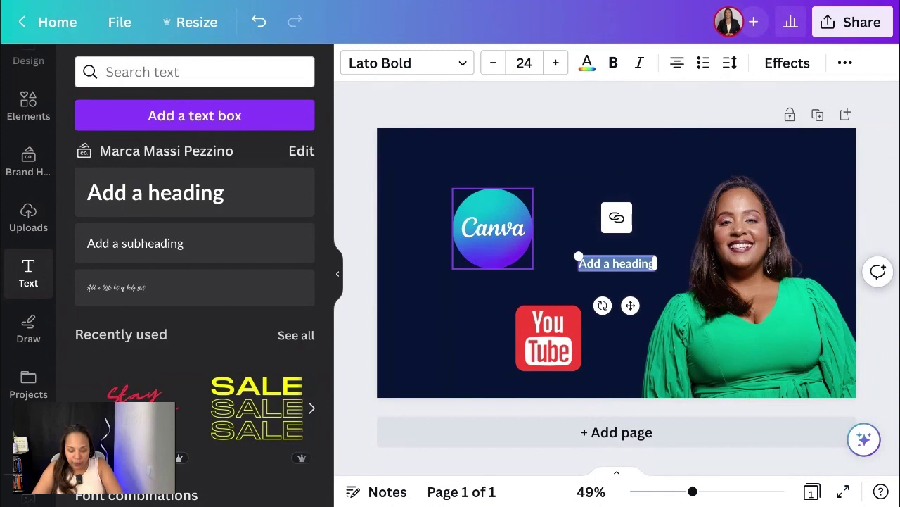
text(Maximiz)
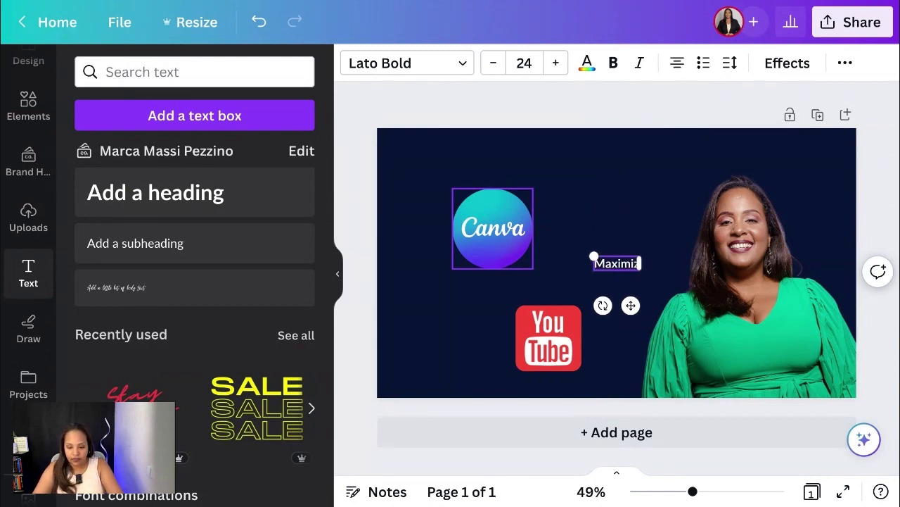
text(a)
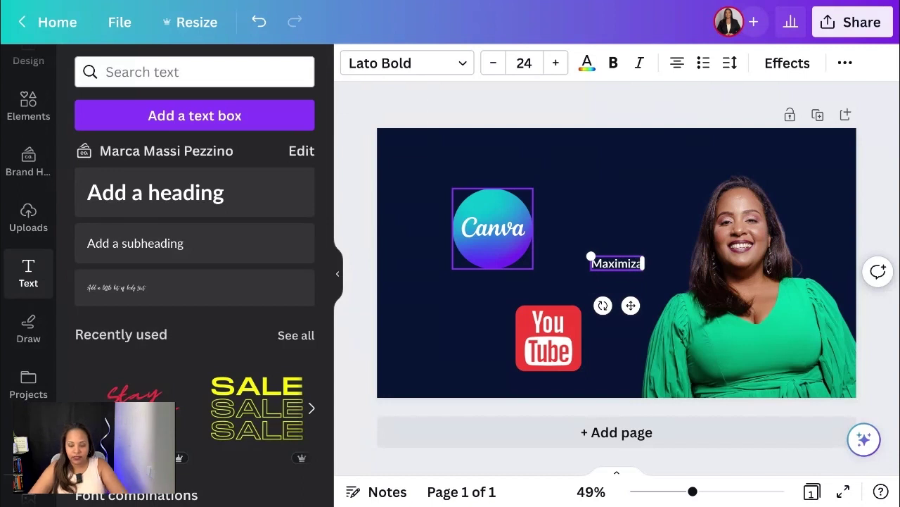
Enlarge the "Maximiza" heading to about size 85 and arrange it between the Canva and YouTube logos
drag(589, 256, 550, 246)
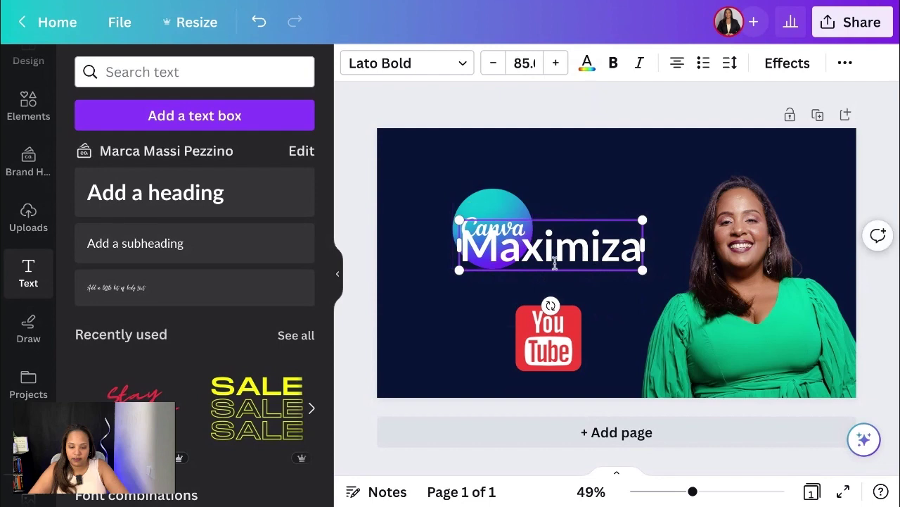
key(shift+End)
click(575, 201)
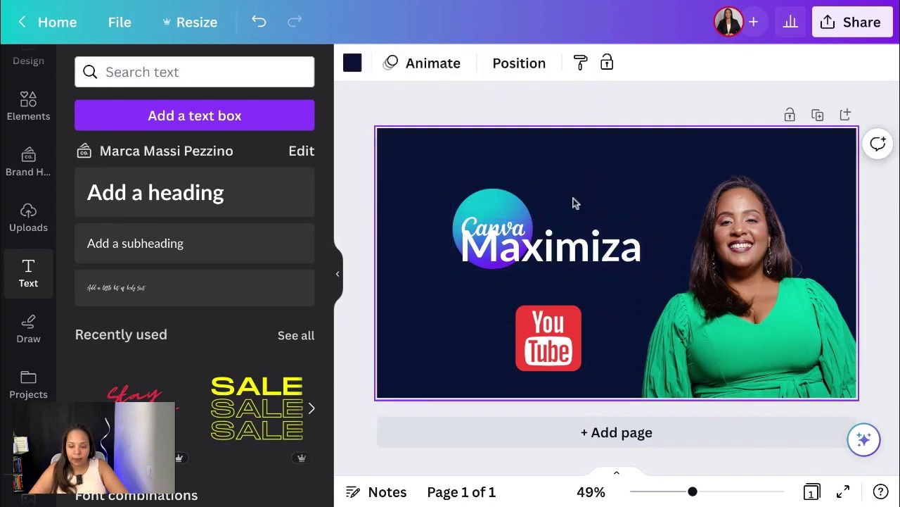
drag(549, 236, 566, 266)
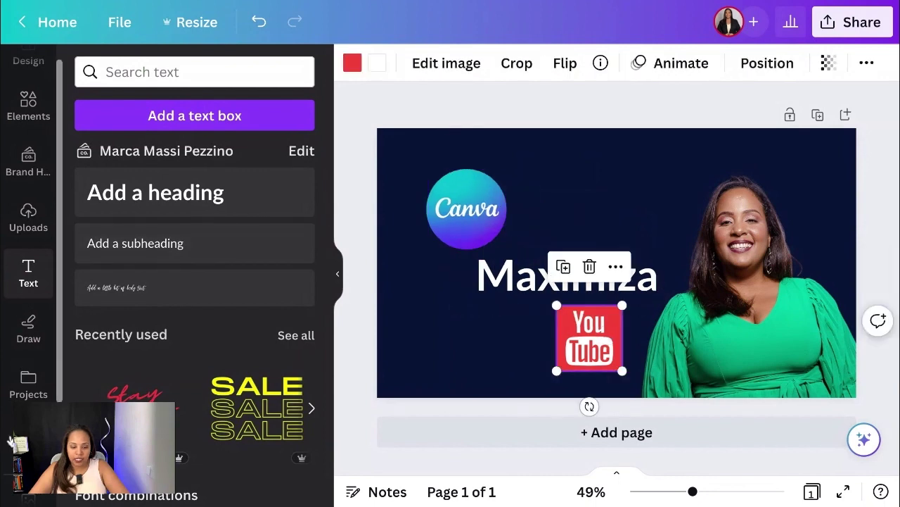
Insert the white and gold MP brand logo, shrink it and place it in the thumbnail's upper right corner
scroll(28, 281, down, 2)
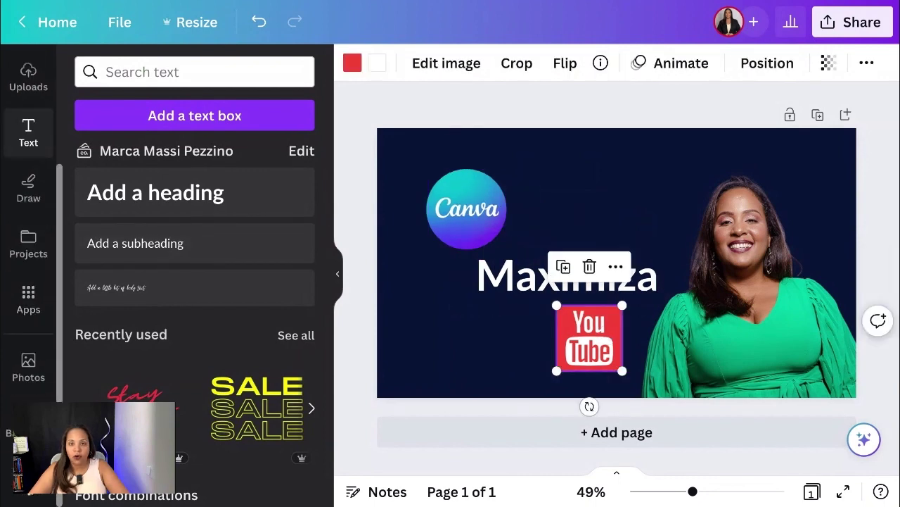
click(166, 150)
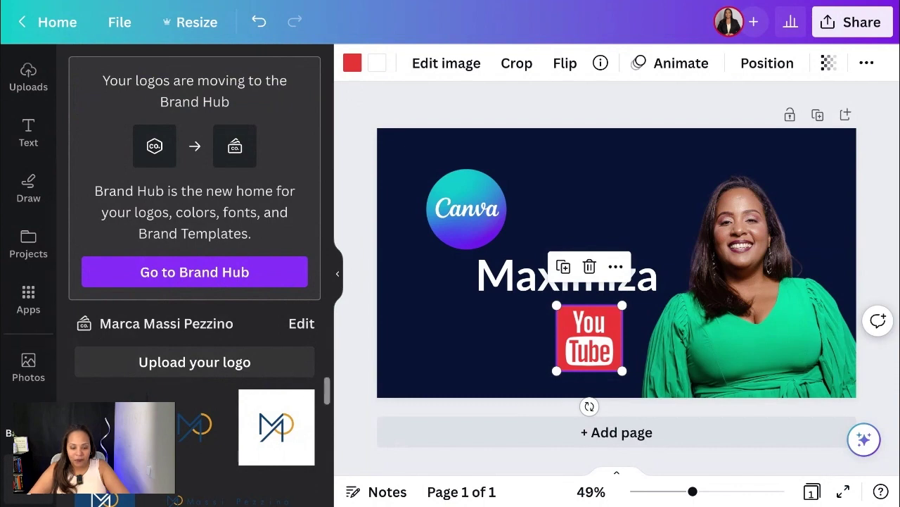
click(197, 425)
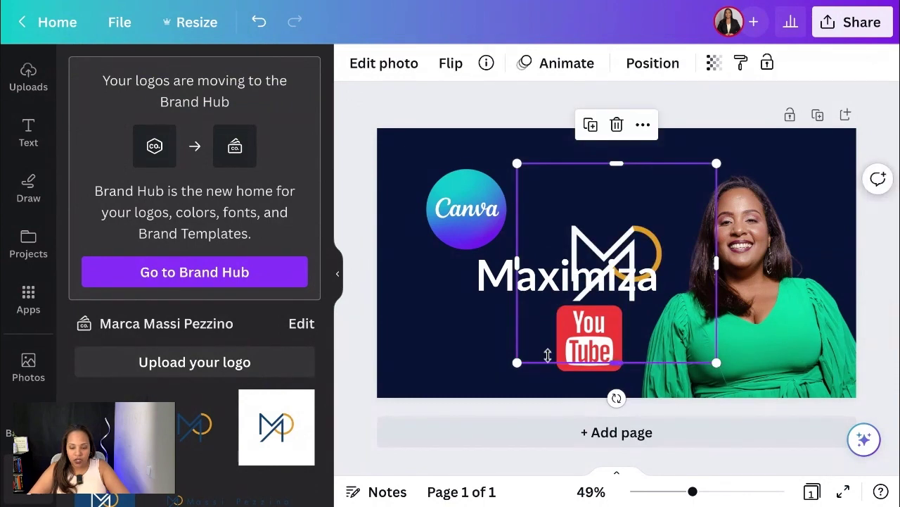
drag(610, 227, 610, 189)
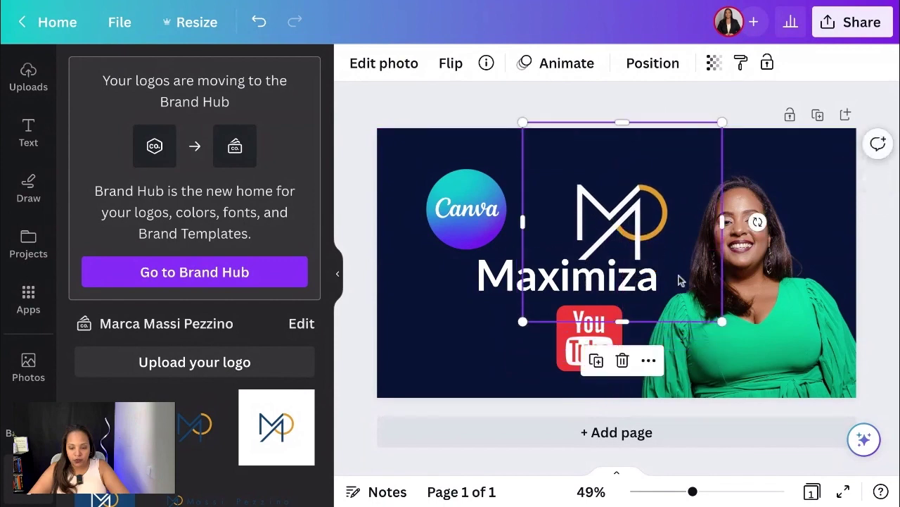
drag(716, 323, 820, 183)
click(710, 152)
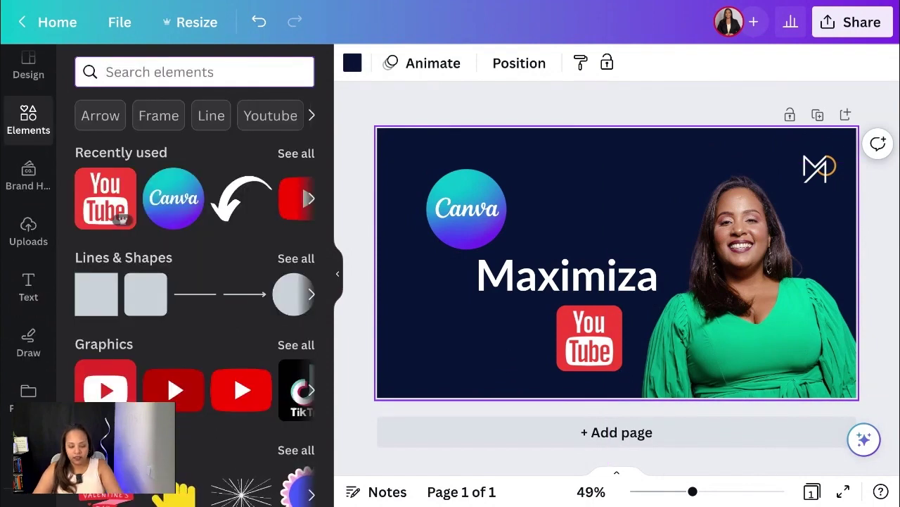
Search the elements for "arrow" and add the straight arrow shape to the thumbnail
text(a)
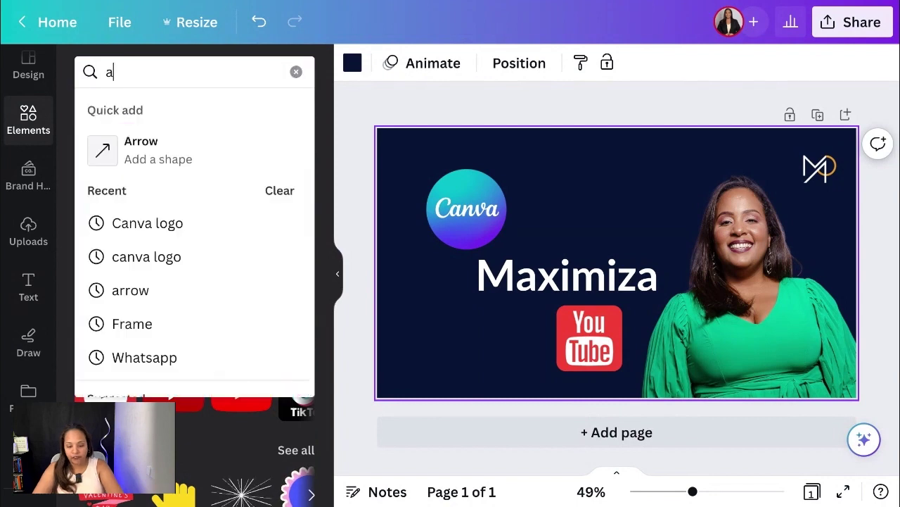
text(rraw)
key(BackSpace)
key(BackSpace)
text(oe)
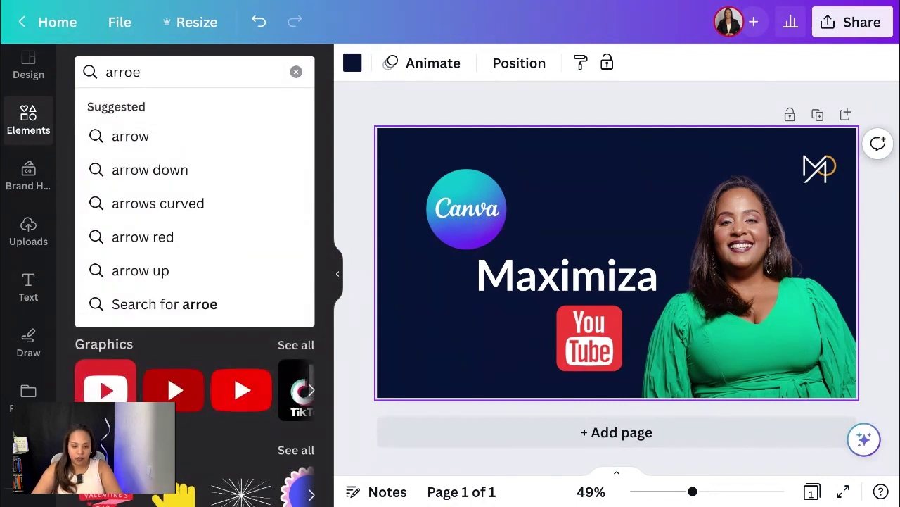
key(BackSpace)
click(141, 150)
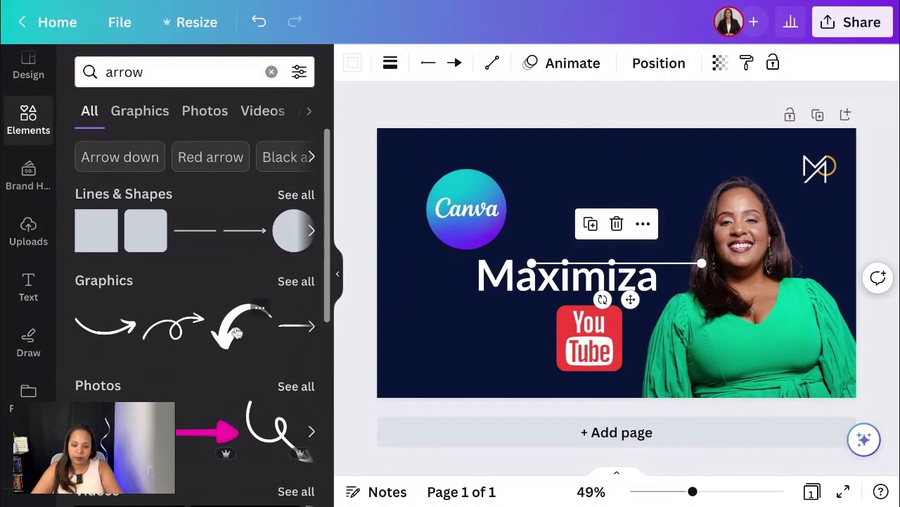
Add the thick white curved arrow graphic, shrink it and rotate it to lead from the Canva logo to the YouTube logo
click(237, 333)
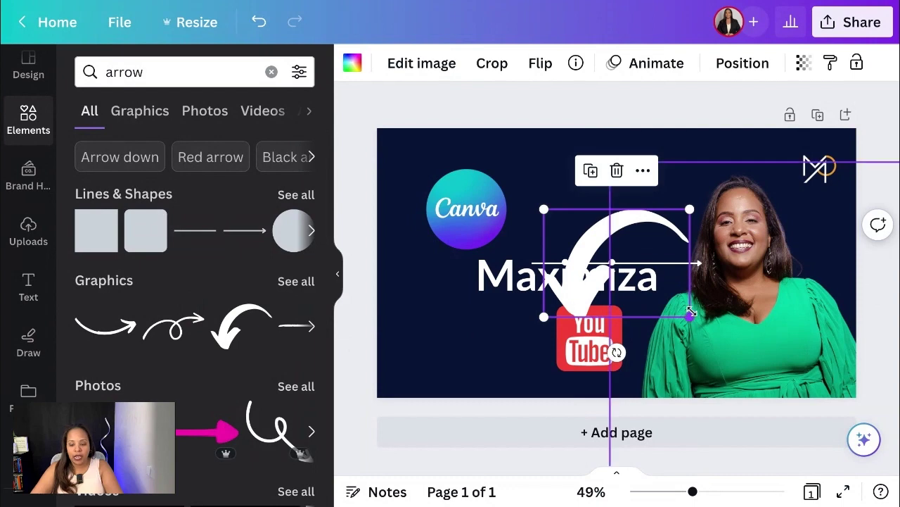
drag(689, 317, 675, 298)
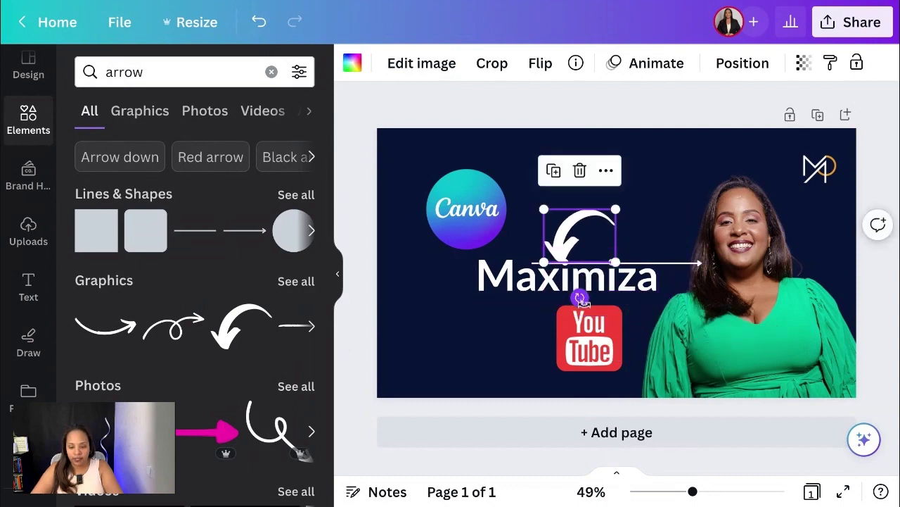
drag(580, 298, 640, 251)
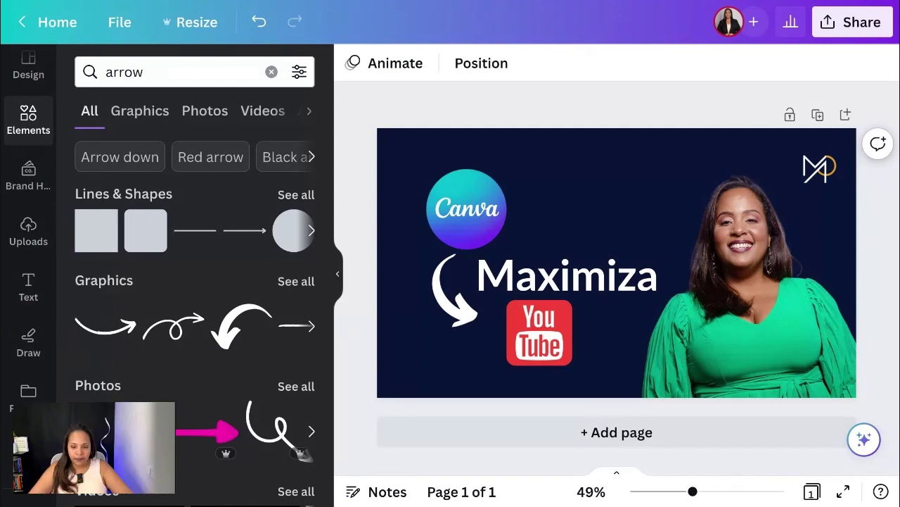
Delete the Canva logo, the "Maximiza" heading and the YouTube logo from the thumbnail
click(467, 211)
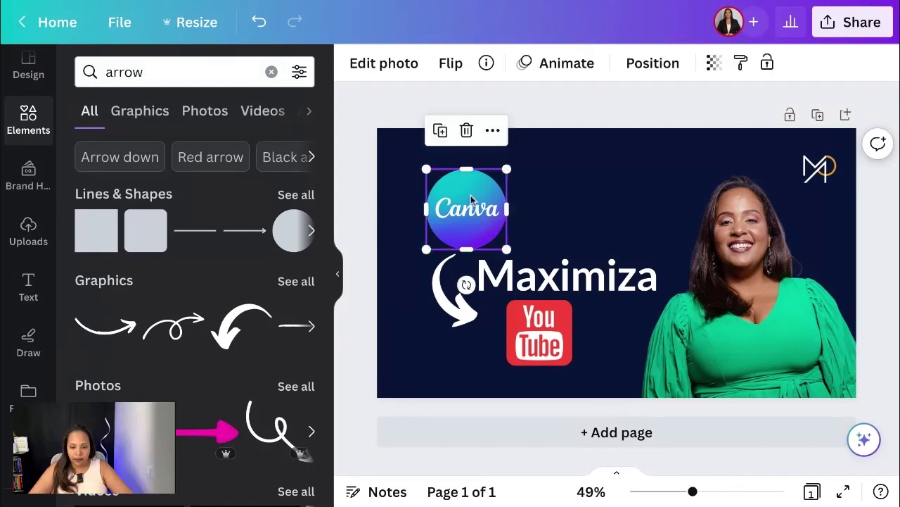
click(466, 130)
click(516, 280)
click(567, 211)
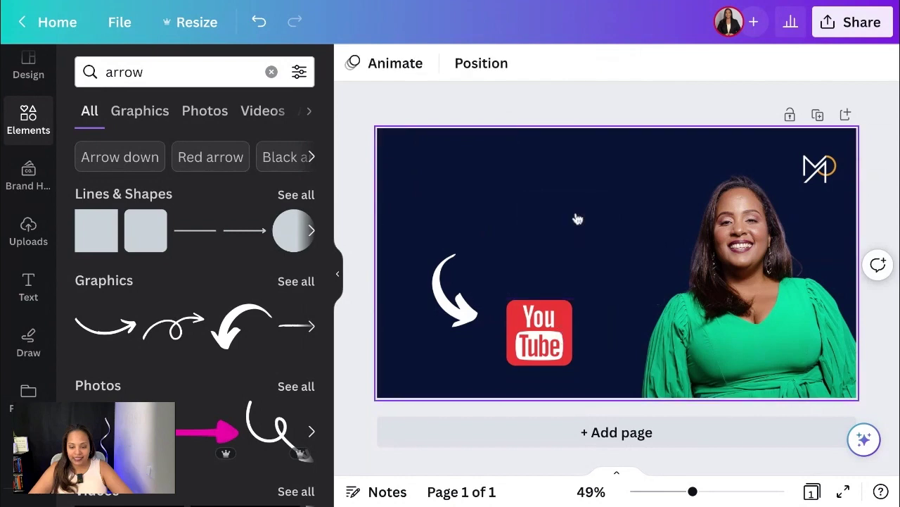
click(557, 304)
click(539, 275)
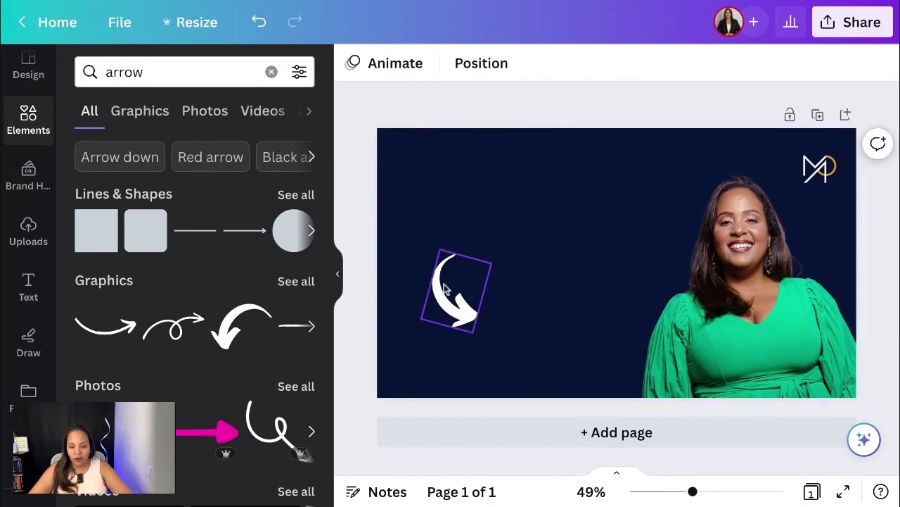
Delete the curved arrow, the woman's photo and the MP brand logo to leave only the navy background
click(453, 288)
click(457, 205)
click(688, 252)
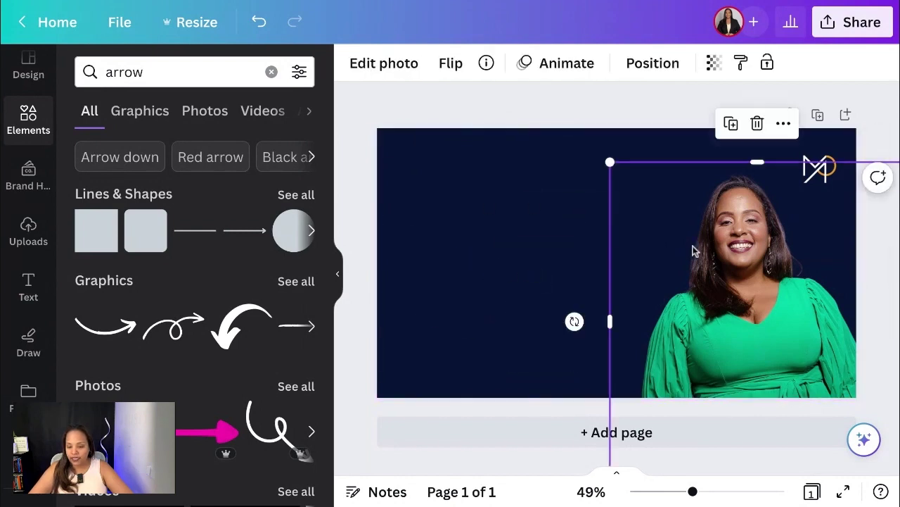
click(765, 123)
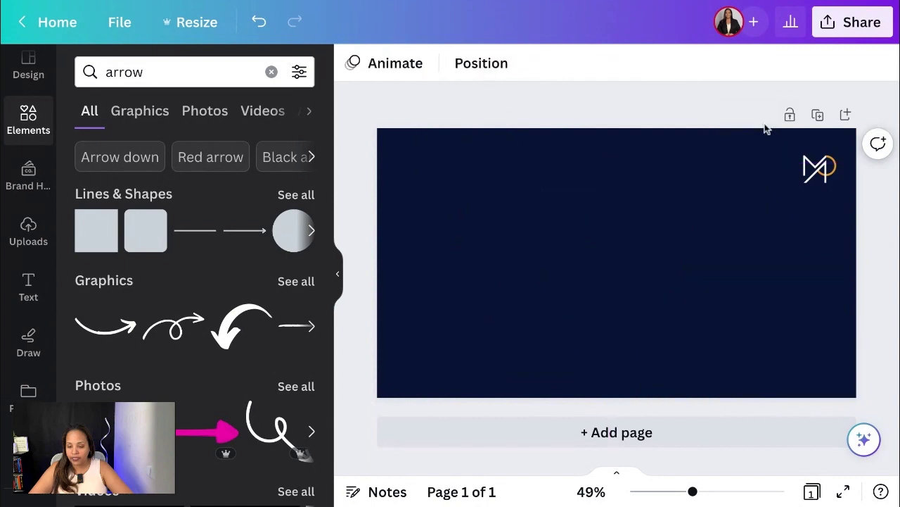
click(813, 165)
click(821, 244)
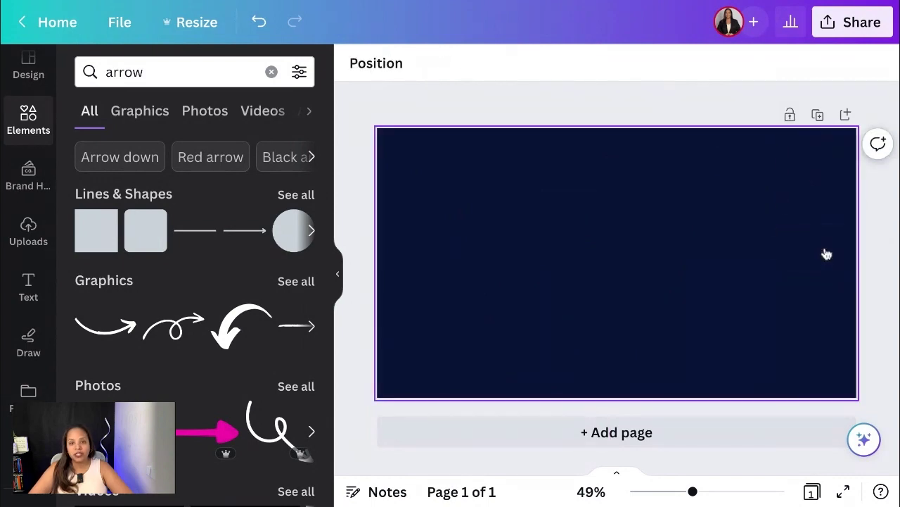